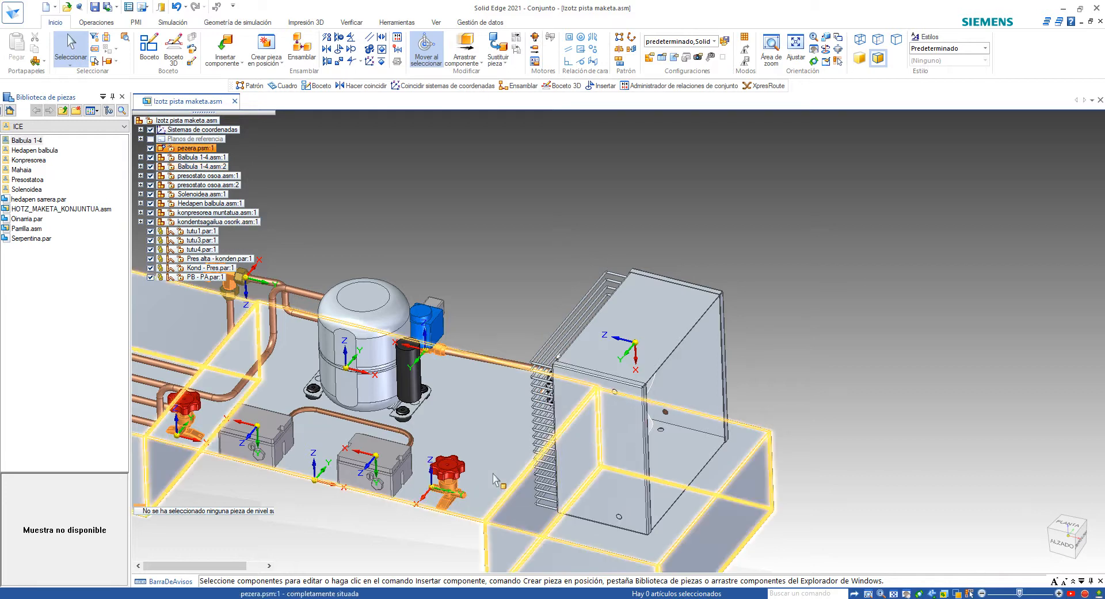
Enter the XpresRoute environment and delete the vertical and long horizontal path lines between the front valve and the condenser box
click(390, 25)
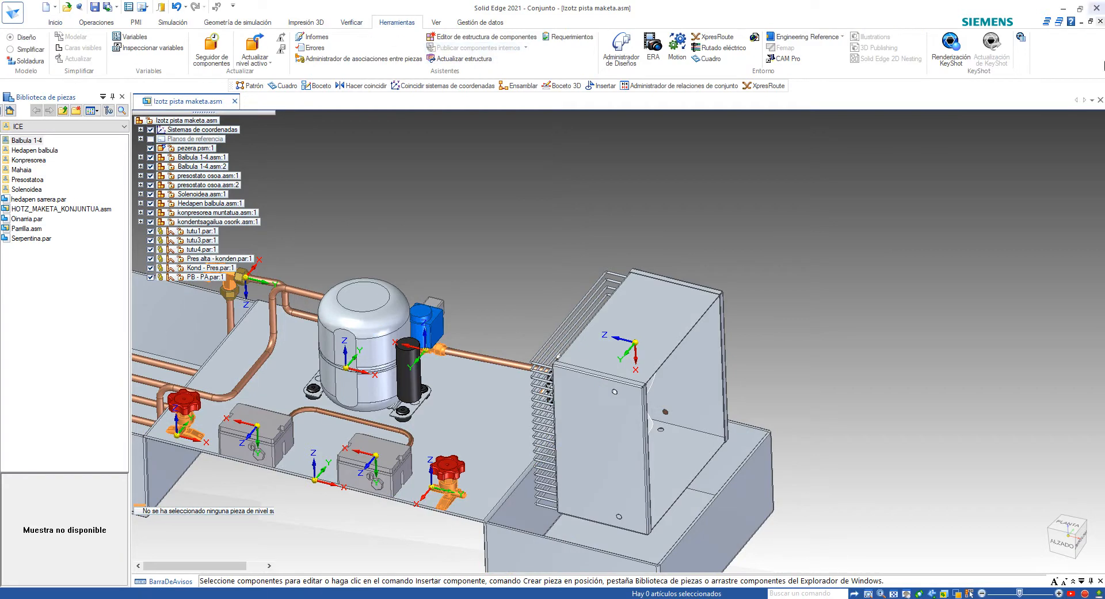
click(712, 39)
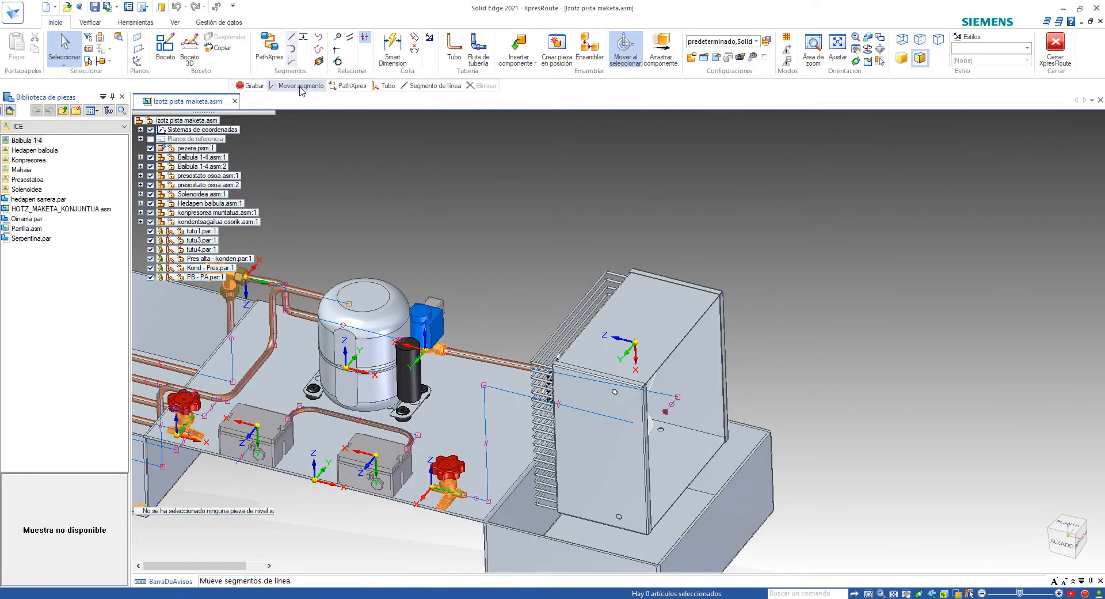
right_click(485, 409)
click(540, 433)
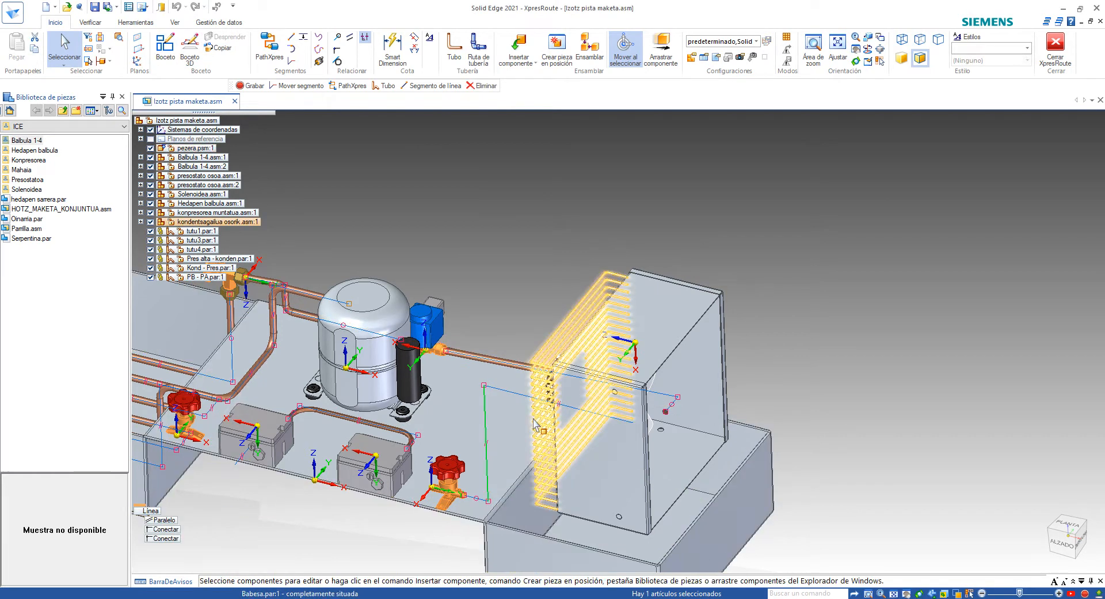
key(Delete)
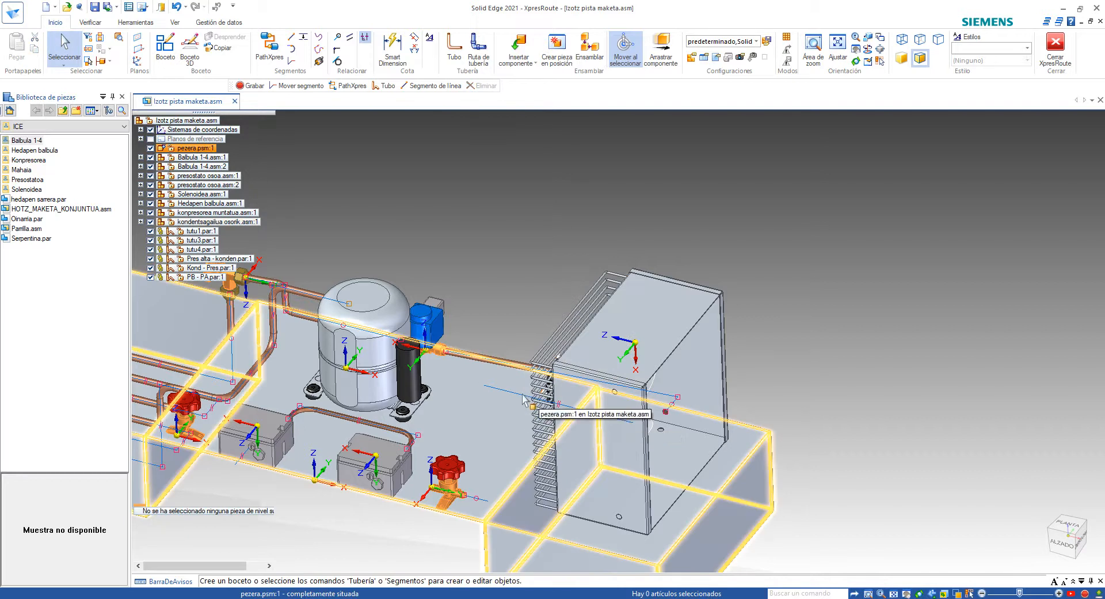
right_click(522, 398)
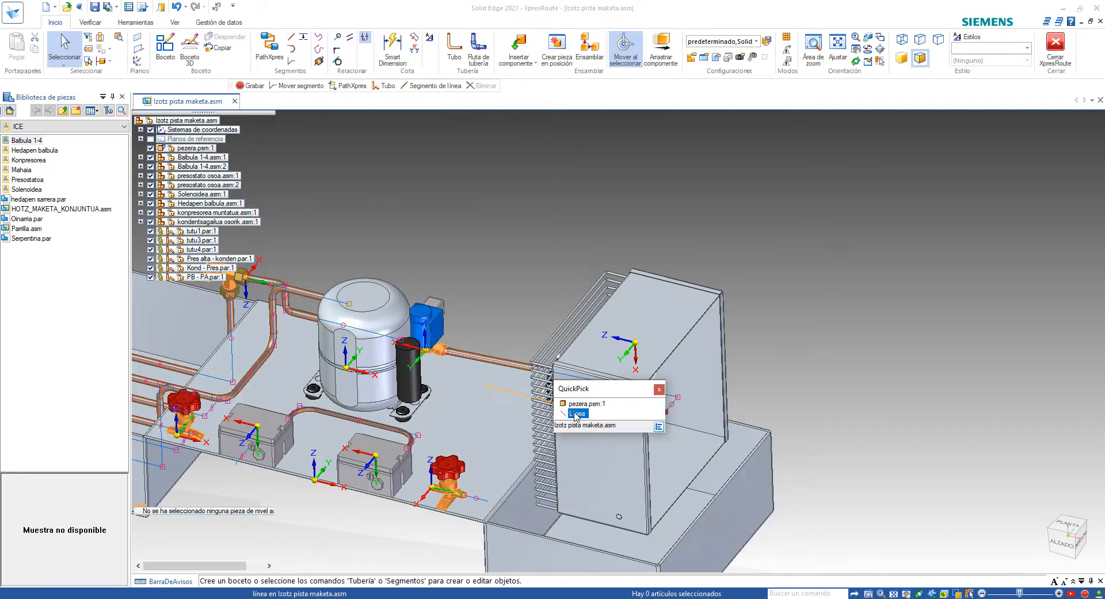
click(555, 421)
key(Escape)
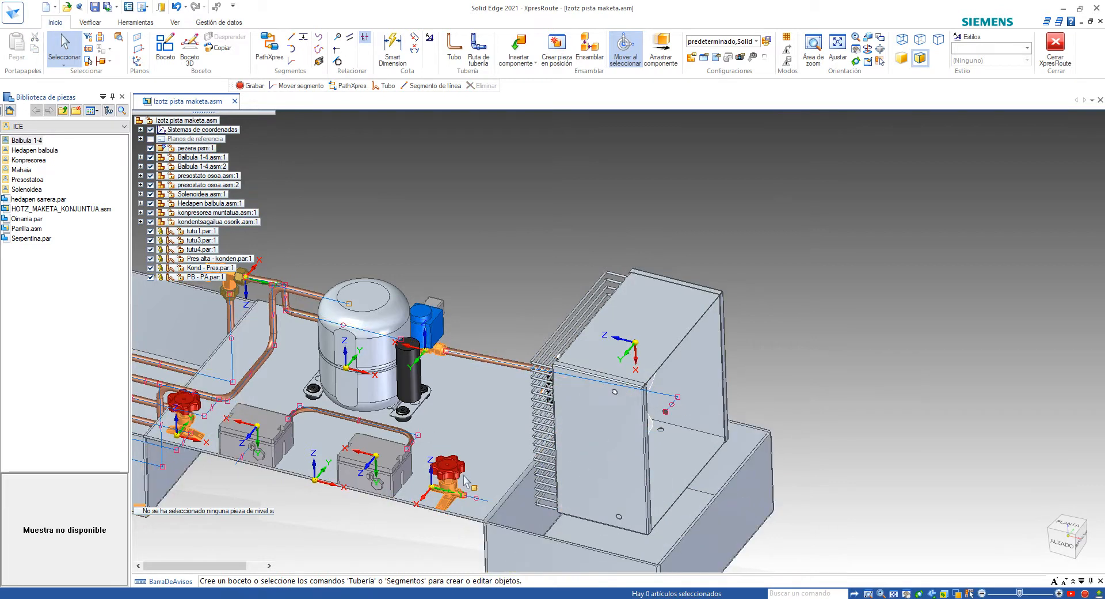
Delete the remaining short path line at the outlet of the front valve nearest the condenser
click(478, 503)
right_click(478, 502)
key(Escape)
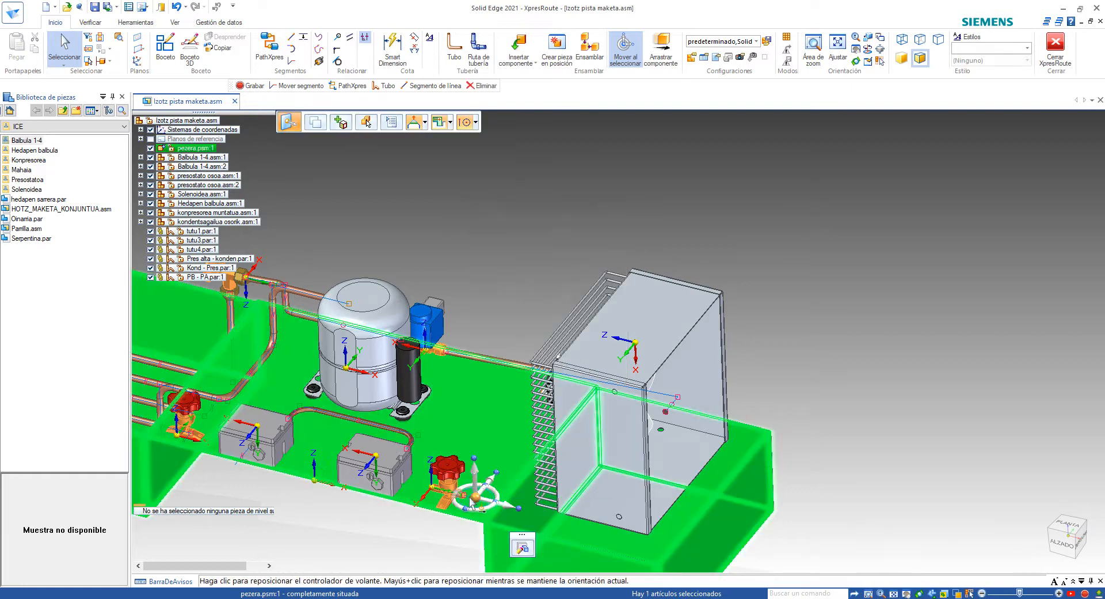
key(Escape)
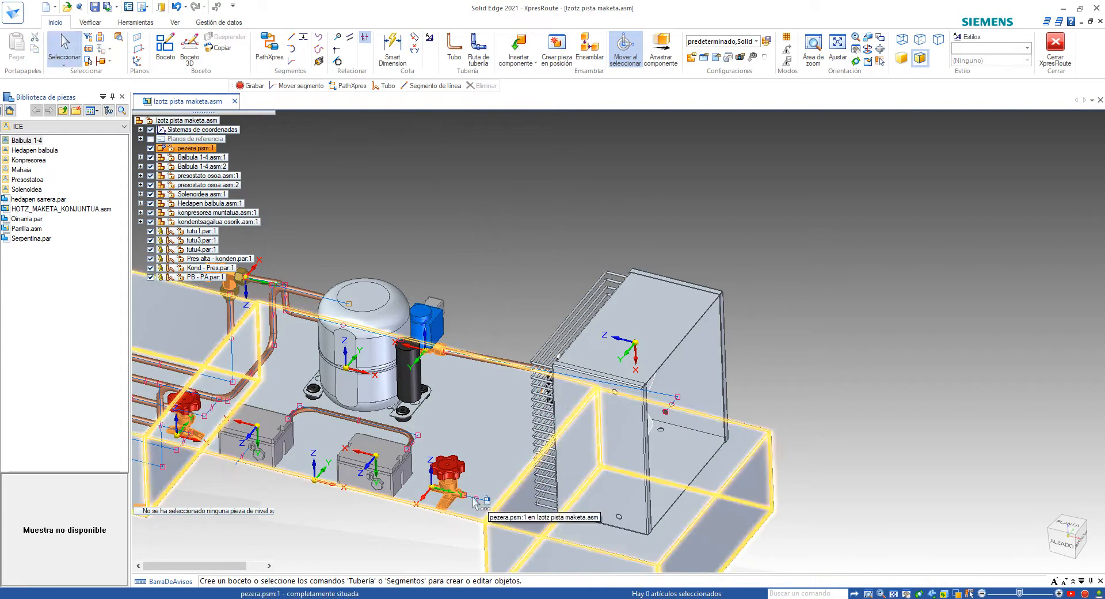
right_click(473, 498)
click(522, 516)
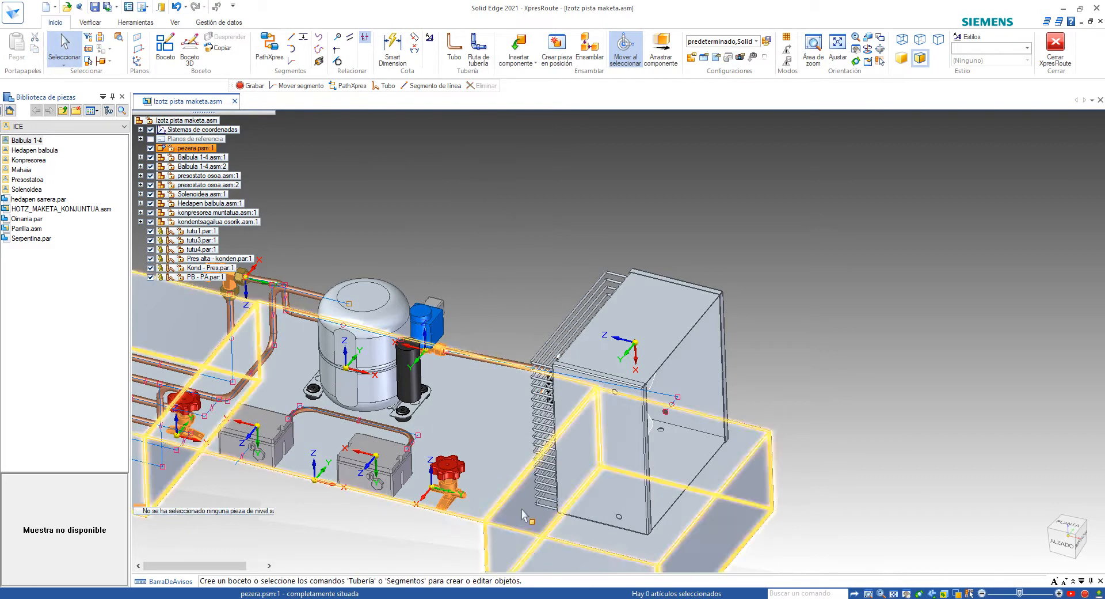
key(Escape)
Start a PathXpres route from the front valve's outlet circle to the upper hole in the condenser box's side cover
click(267, 51)
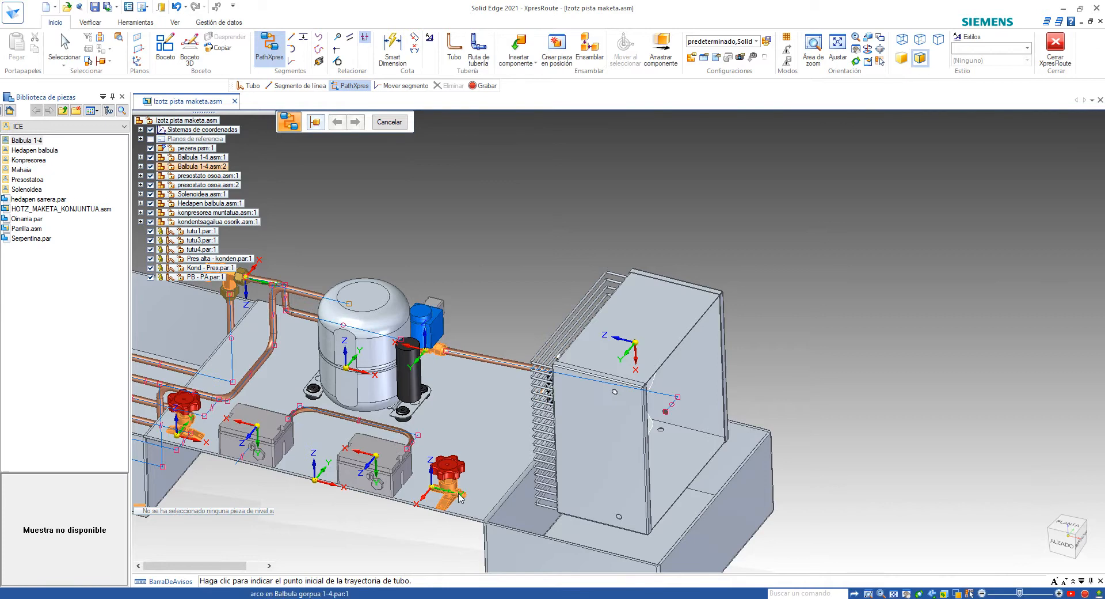
scroll(462, 501, down, 3)
scroll(455, 495, up, 8)
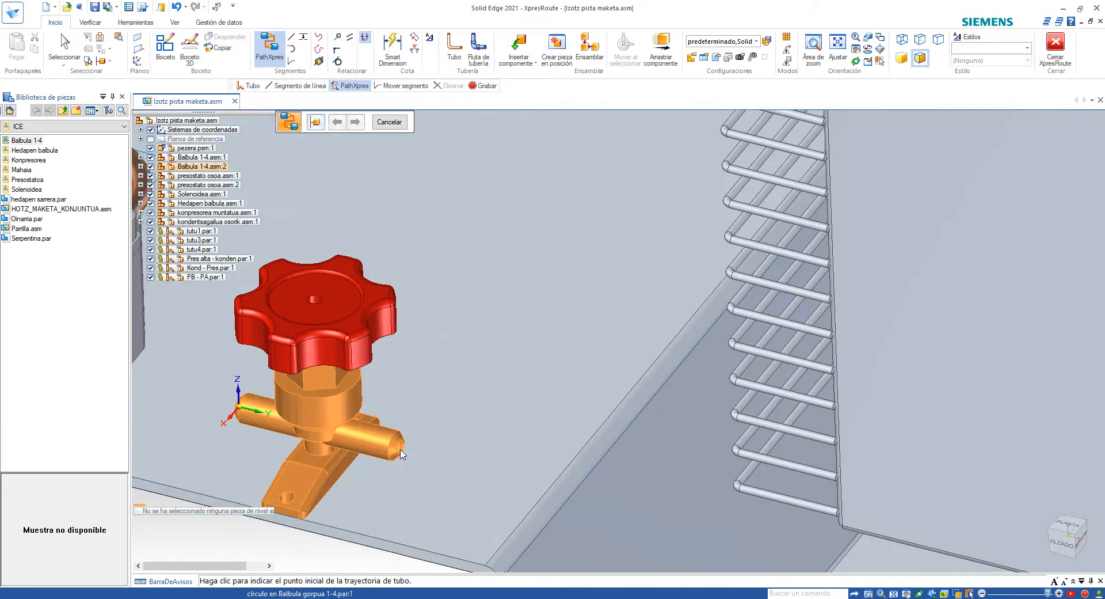
click(401, 453)
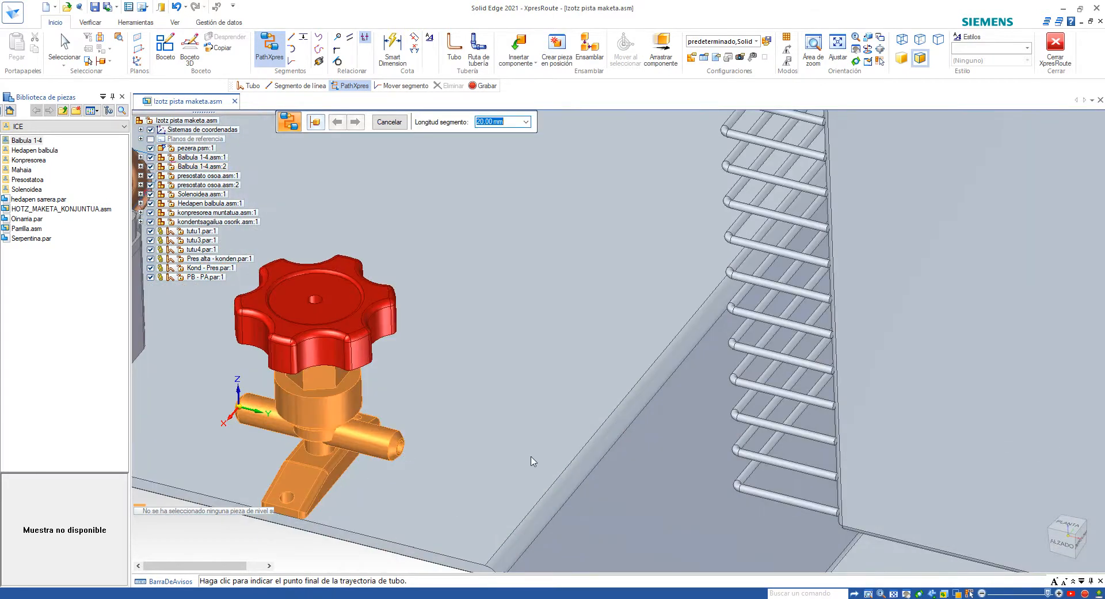
scroll(527, 471, down, 5)
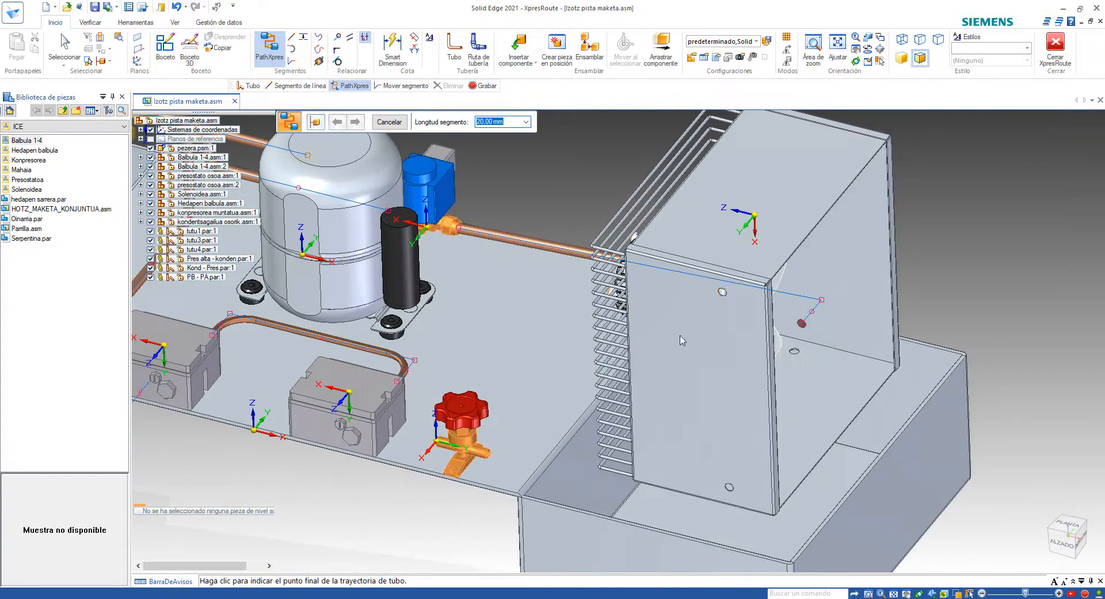
click(723, 294)
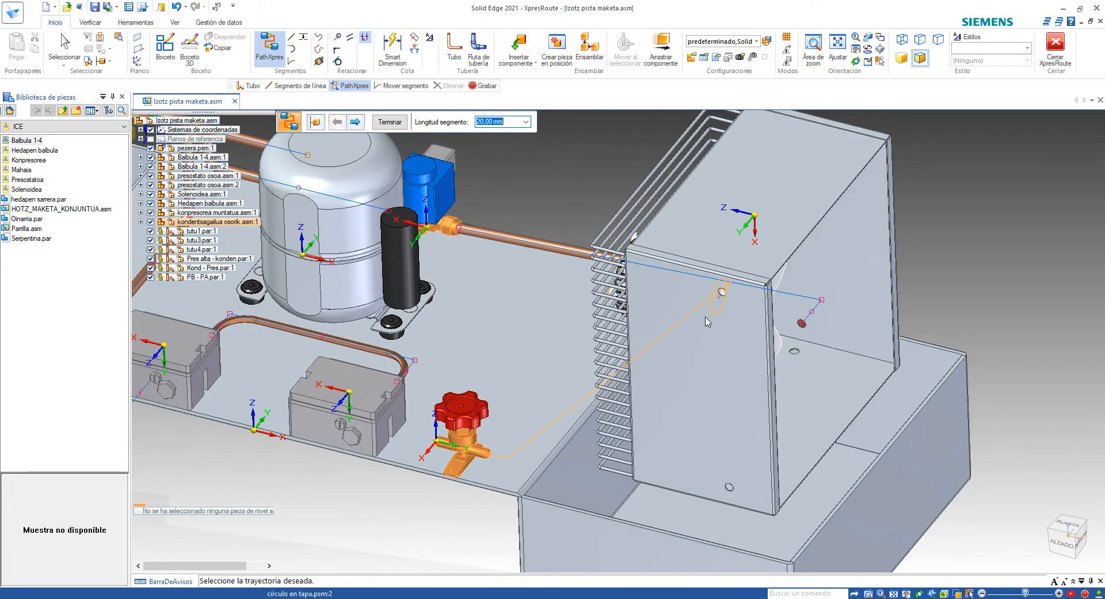
Cycle through the proposed paths and accept the one that rises vertically from the valve and crosses horizontally to the upper hole
middle_drag(660, 412, 613, 509)
click(356, 122)
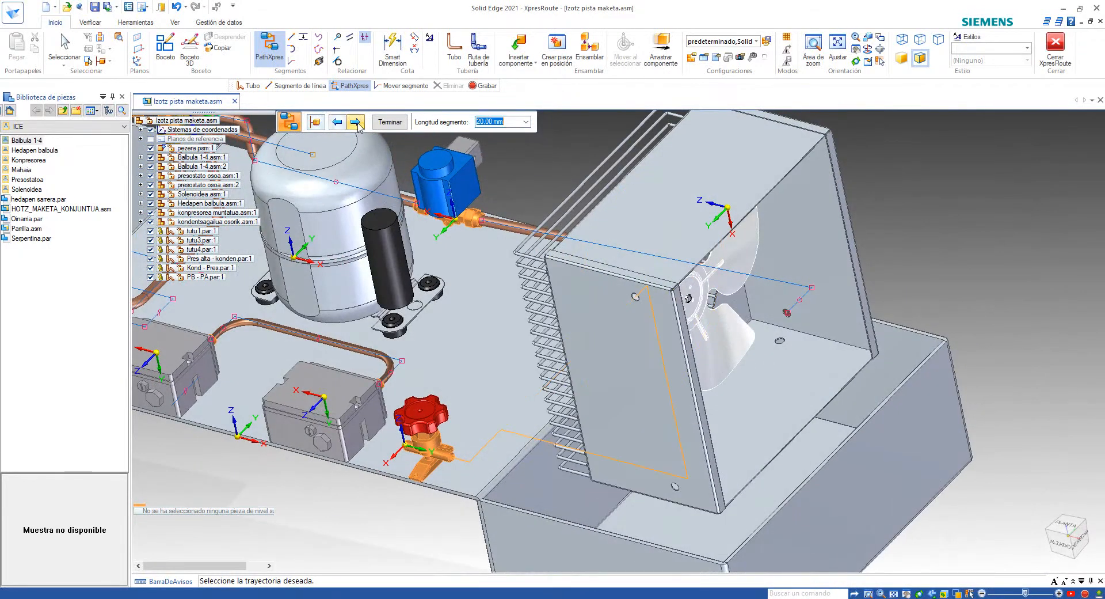
click(356, 122)
click(356, 122)
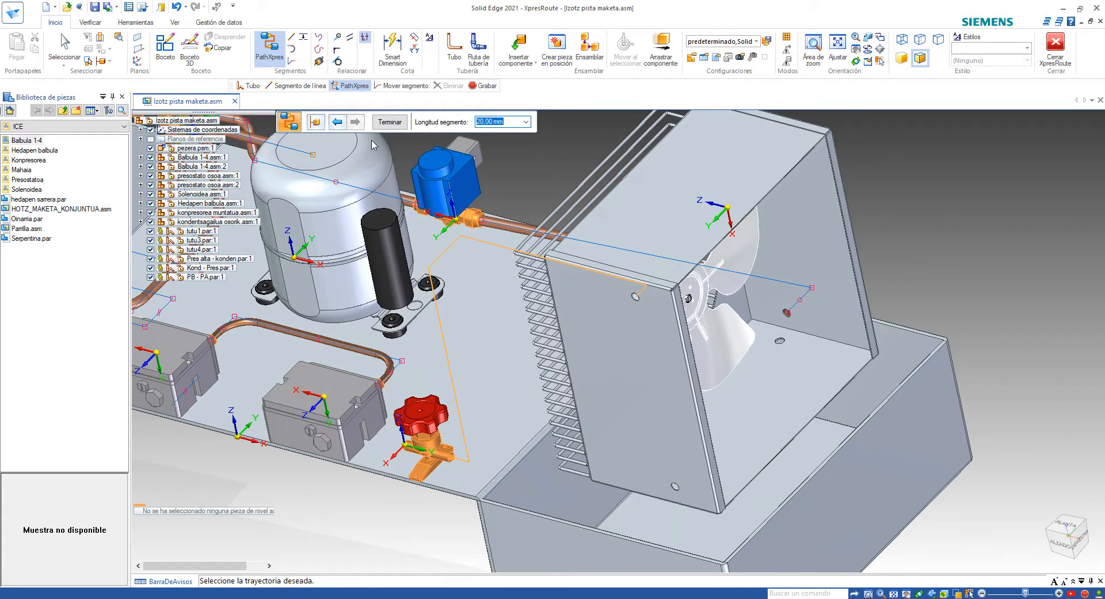
click(338, 122)
click(356, 122)
click(389, 122)
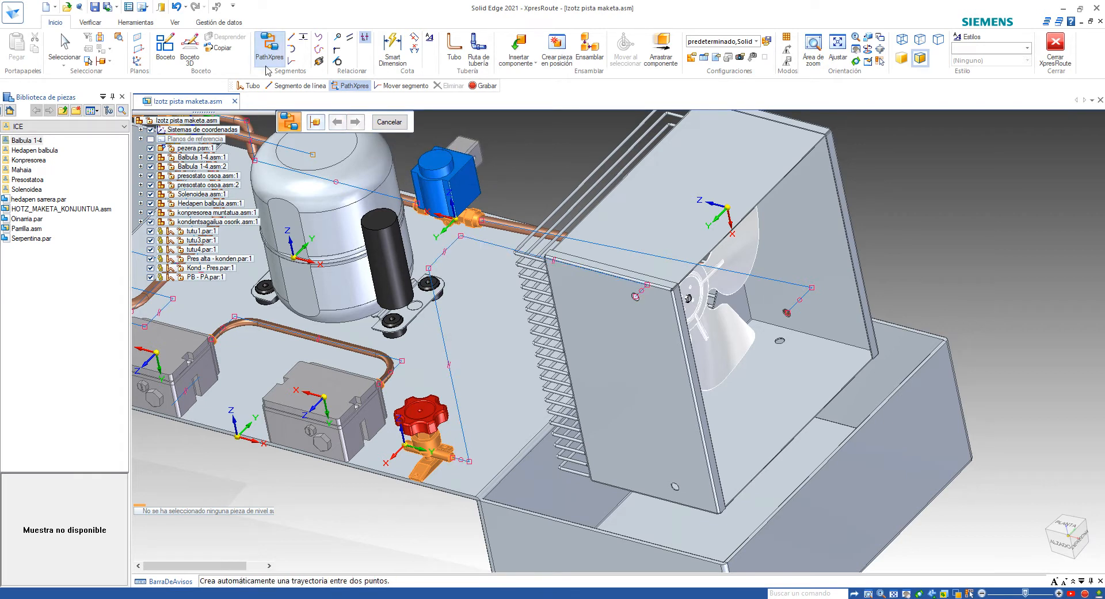
Move the new path's long horizontal segment forward, away from the solenoid valve, with the Move Segment command
click(293, 61)
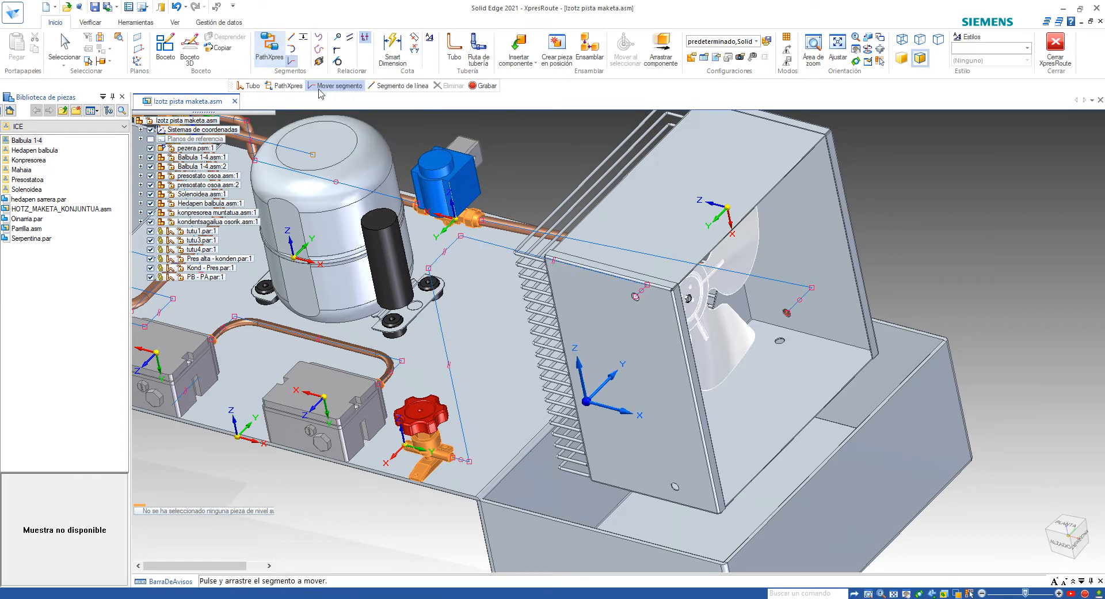
drag(471, 295, 442, 396)
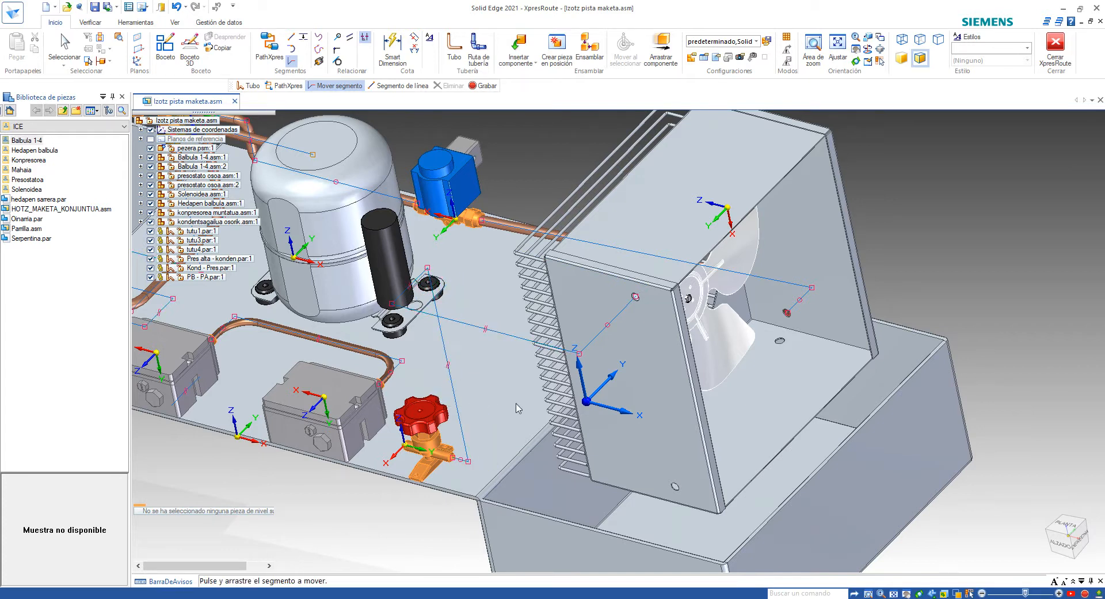